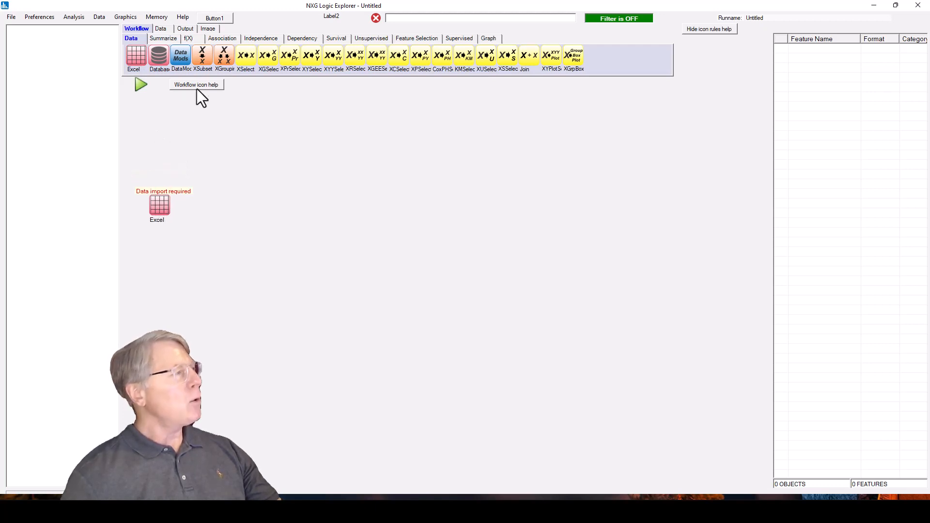
- Add two XGSelect nodes from the Independence group to the workflow, one above and one below the Excel node's level
left_click(259, 39)
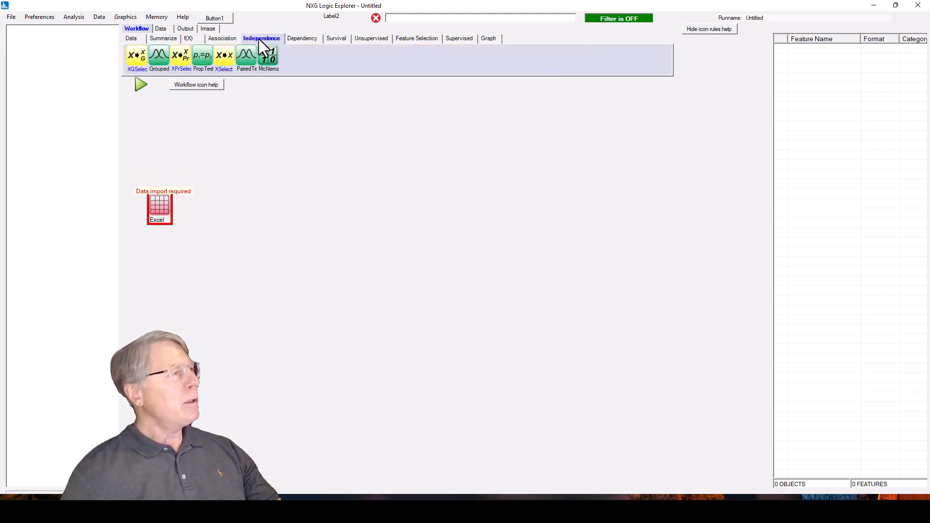
left_click(136, 57)
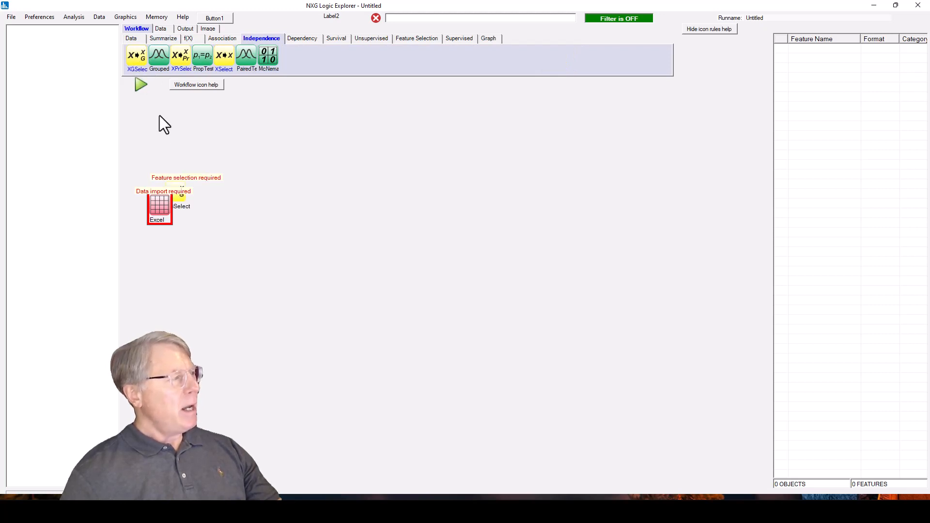
left_click_drag(178, 196, 244, 172)
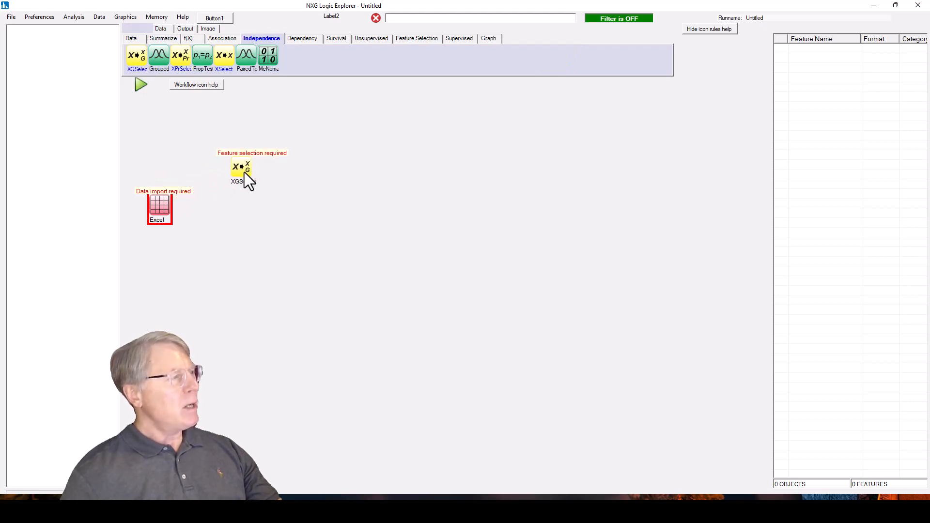
left_click(140, 58)
left_click_drag(197, 205, 245, 274)
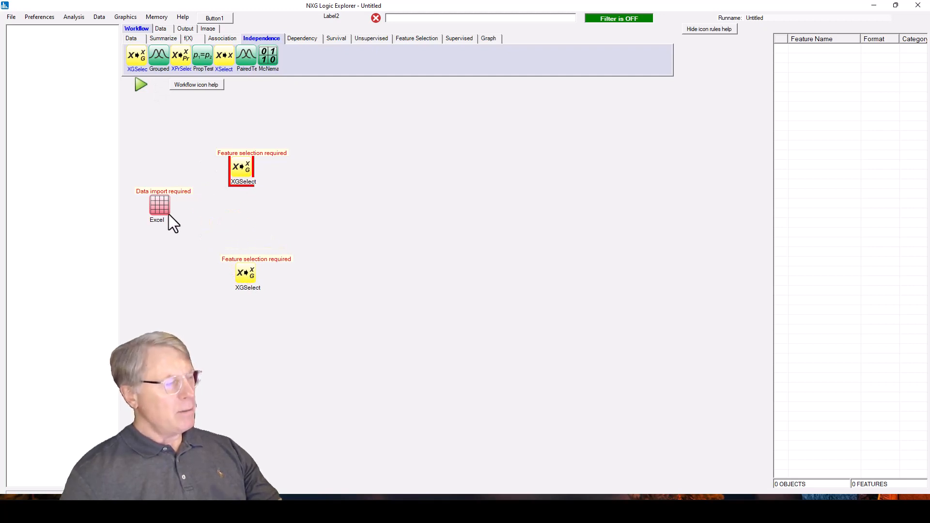
left_click(246, 275)
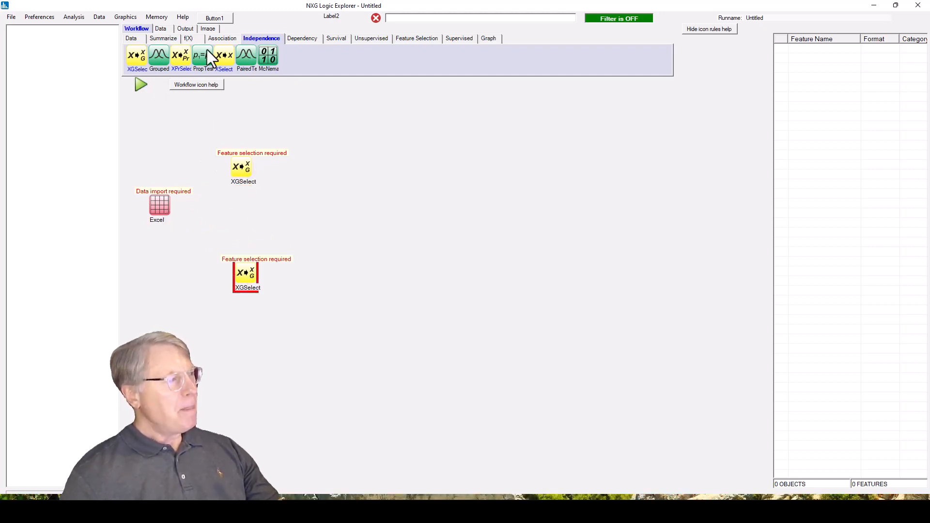
- Add two Grouped test nodes, one beside each XGSelect node, and shift the lower XGSelect node slightly upward
left_click(162, 56)
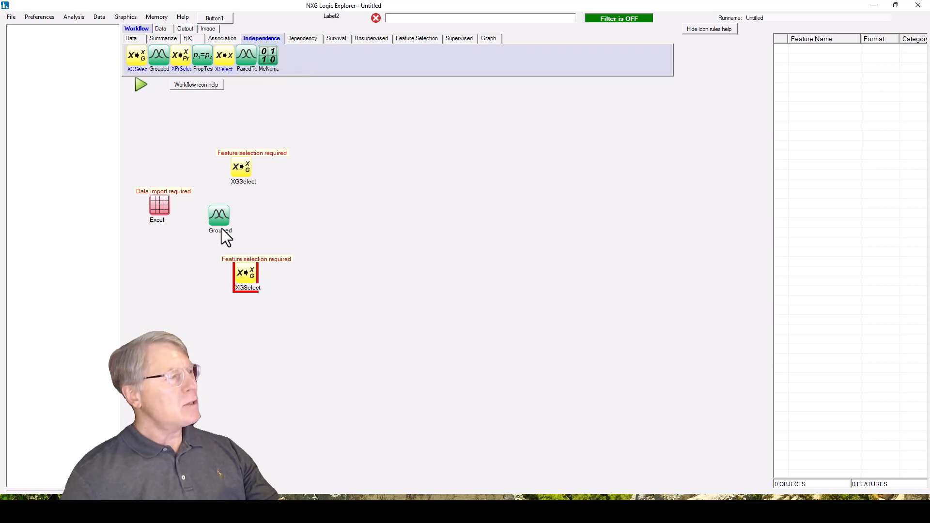
left_click_drag(224, 232, 339, 163)
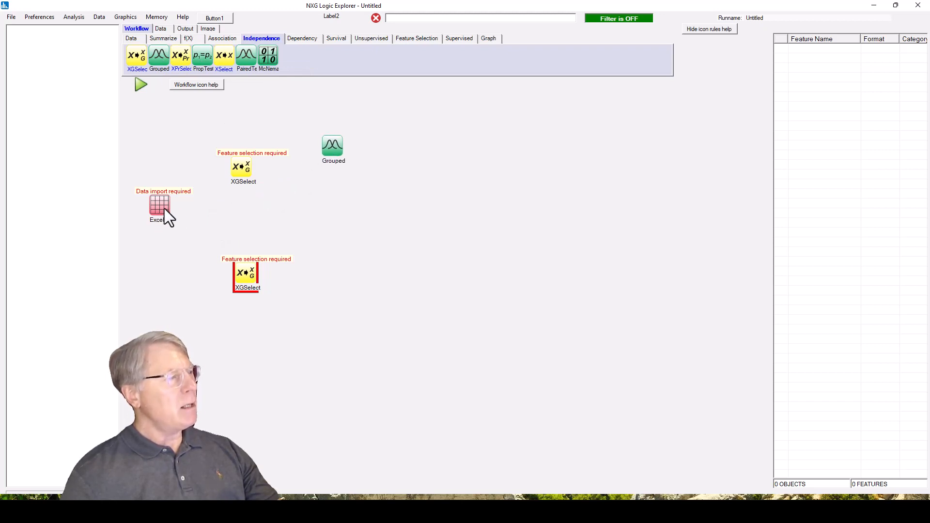
left_click(160, 57)
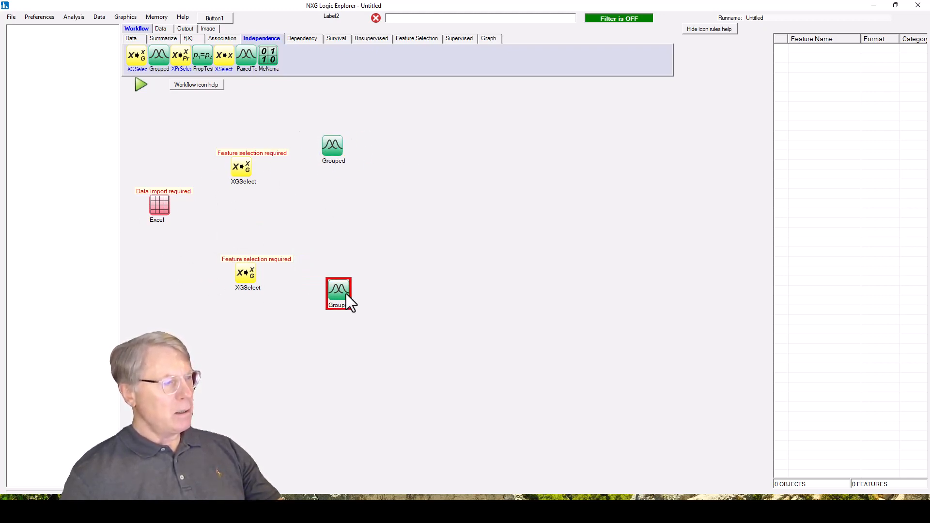
left_click_drag(248, 275, 246, 258)
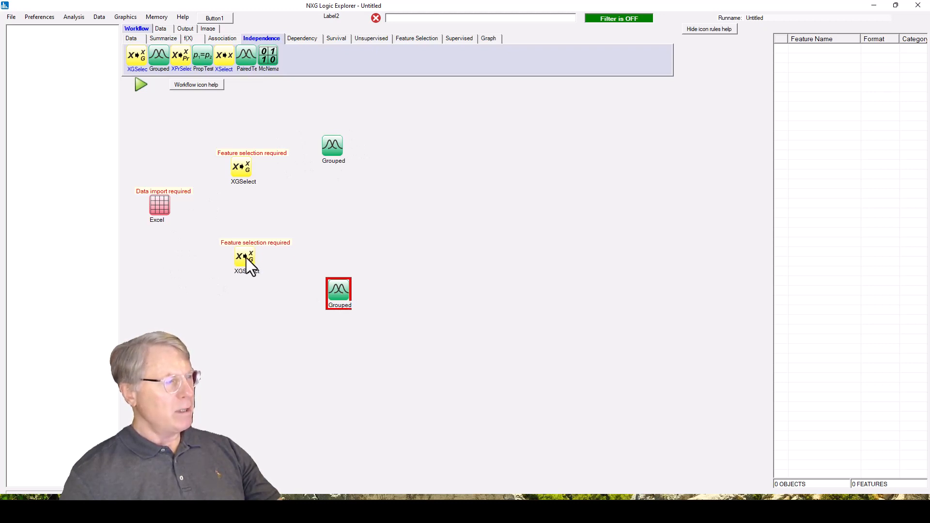
- Link the Excel node to both the upper and the lower XGSelect nodes
right_click(164, 205)
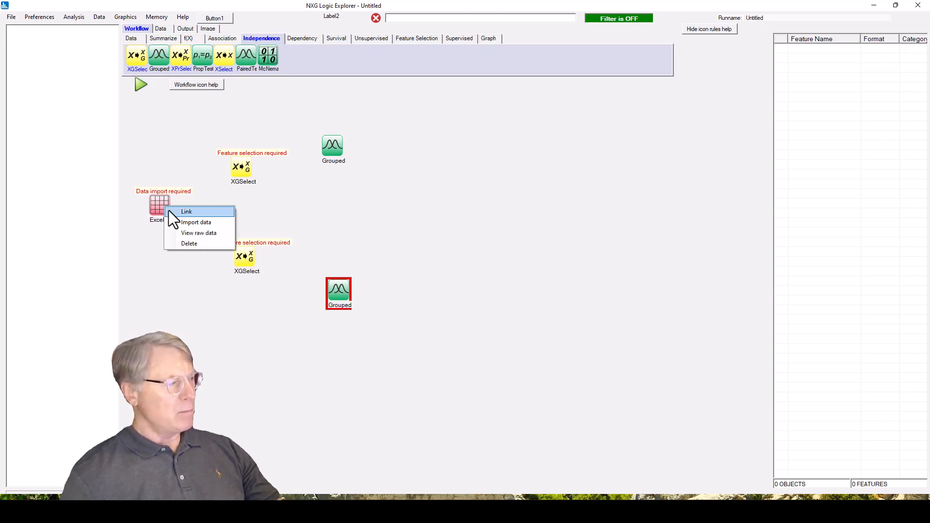
left_click(181, 212)
left_click(237, 174)
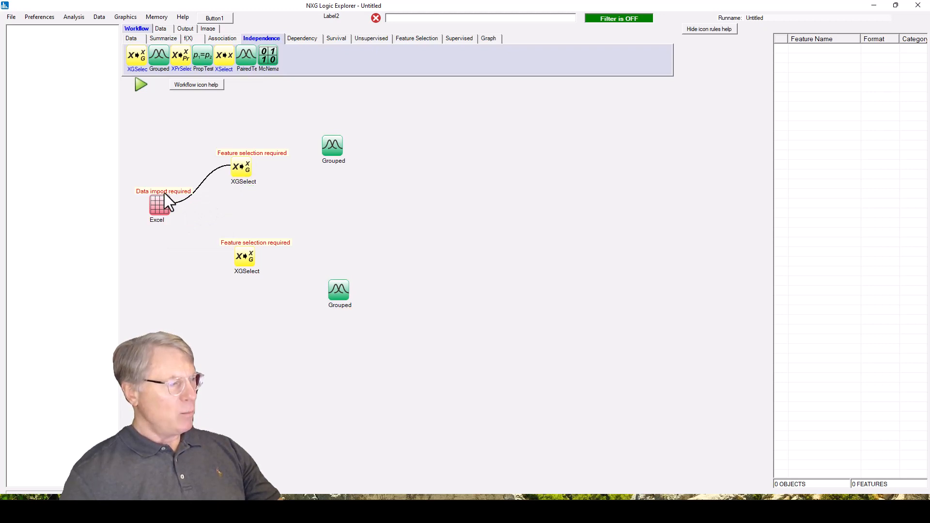
right_click(165, 207)
left_click(181, 215)
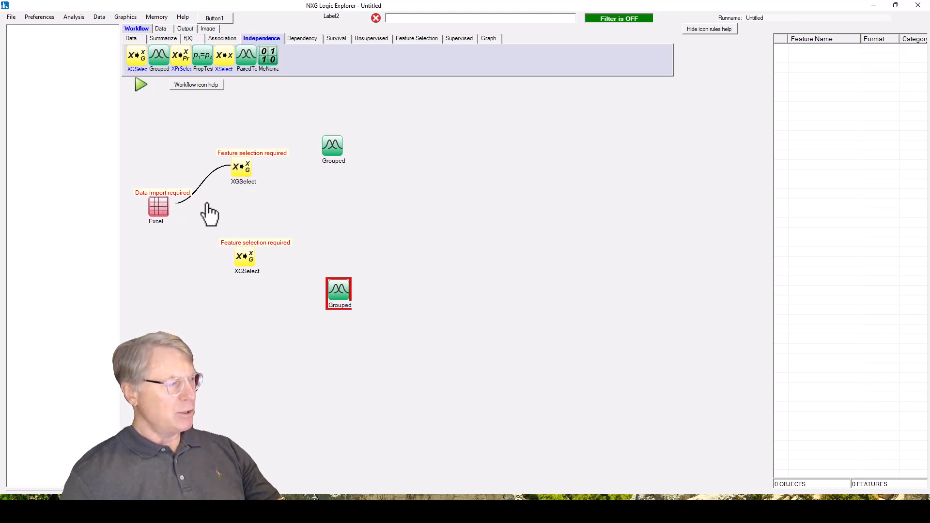
left_click(240, 262)
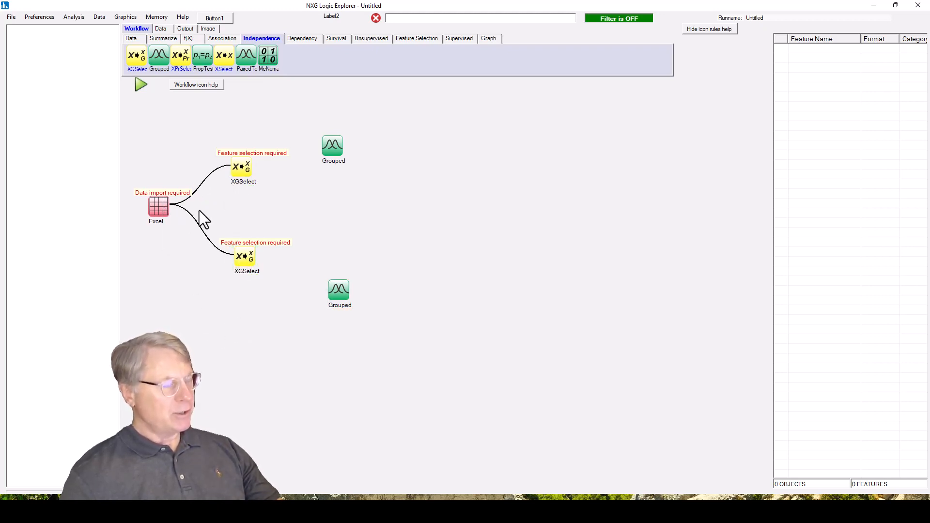
- Link each XGSelect node to the Grouped node on its own branch
right_click(244, 170)
left_click(254, 176)
left_click(327, 154)
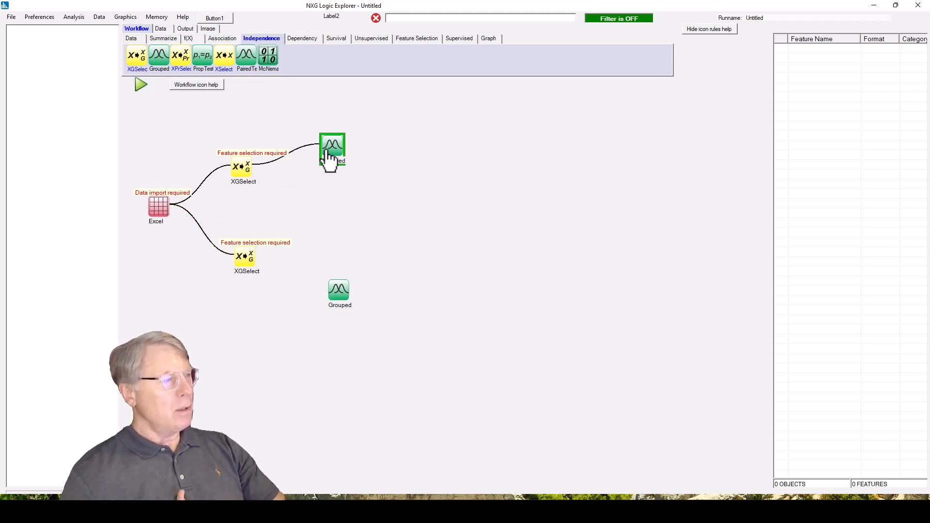
right_click(243, 256)
left_click(271, 261)
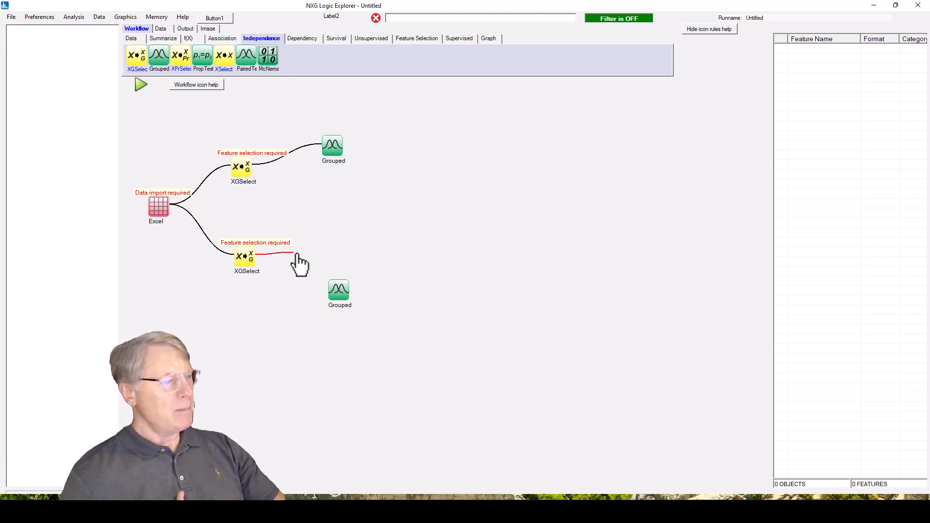
left_click(339, 290)
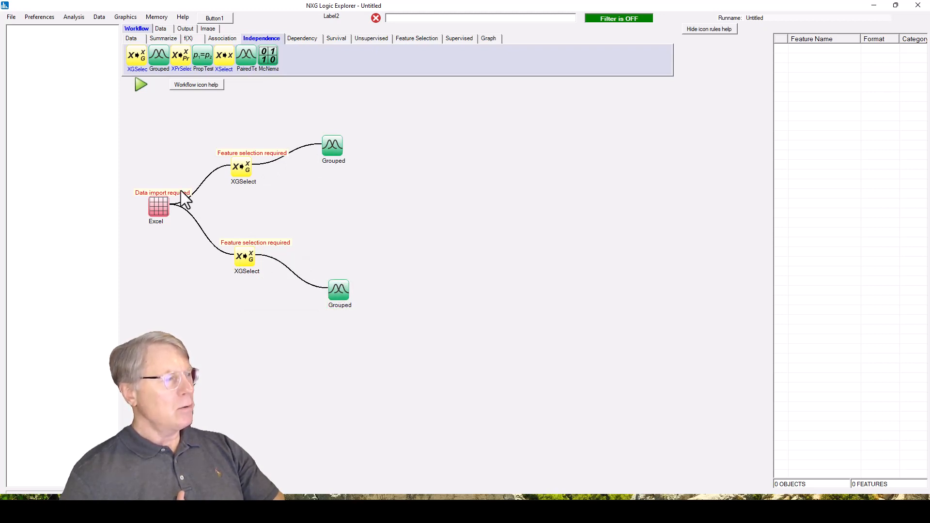
- Import the Retinol Excel file into the Excel node with feature names in the first row
right_click(161, 208)
left_click(187, 225)
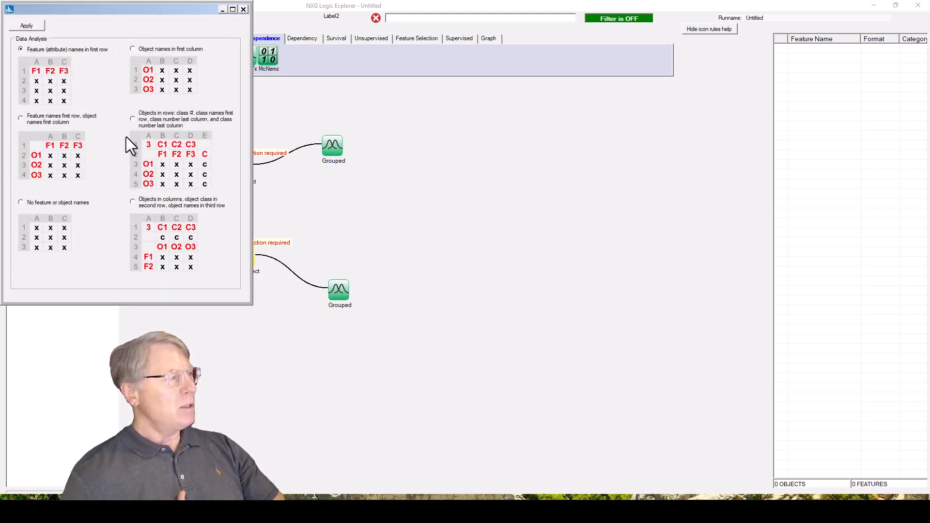
left_click(38, 29)
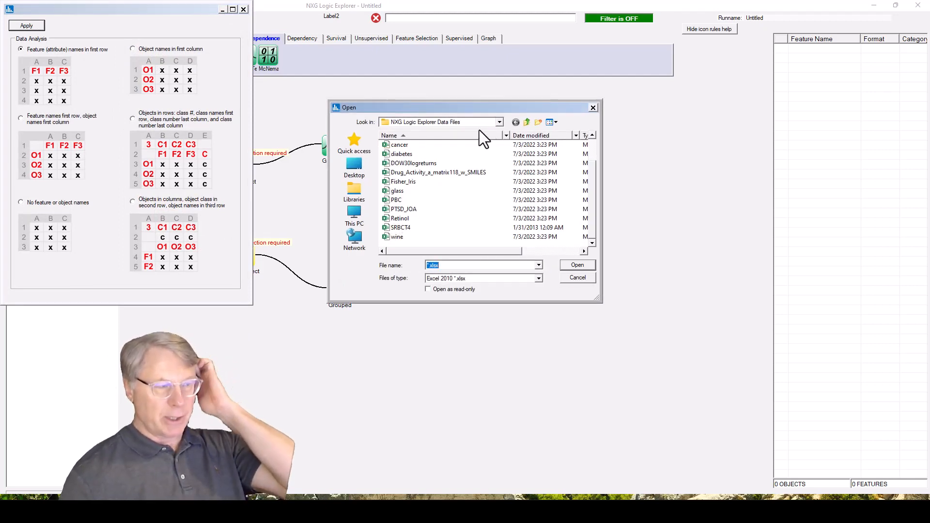
double_click(405, 219)
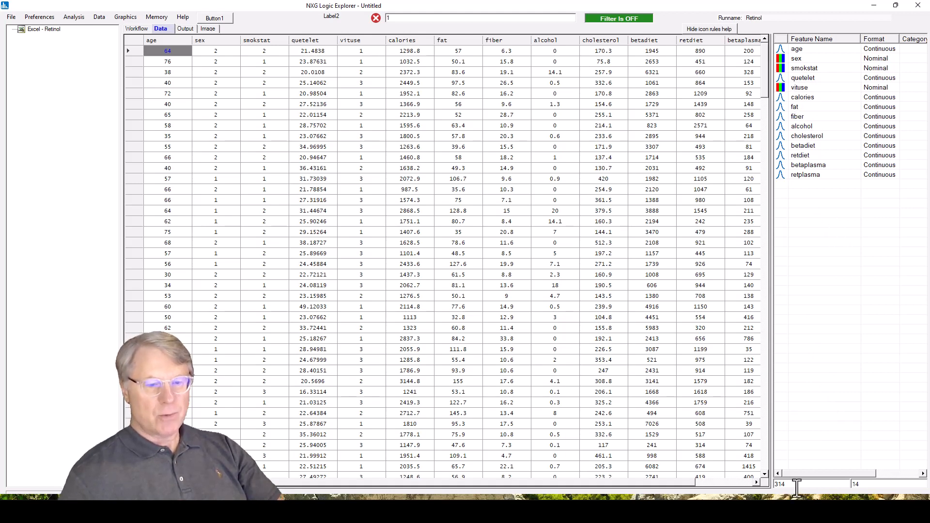
- Configure the upper XGSelect node with features age, quetelet, calories, fat, fiber and cholesterol, and sex as the class feature
left_click(137, 28)
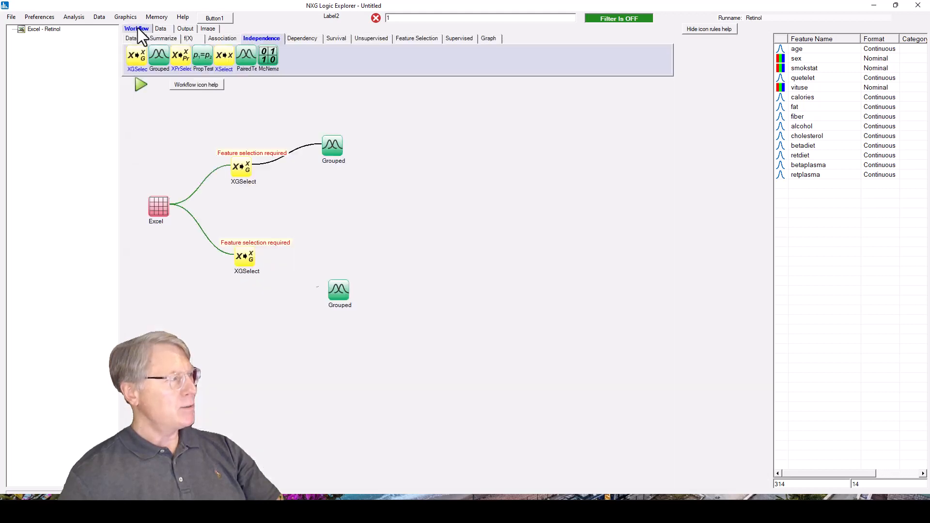
right_click(242, 170)
left_click(274, 196)
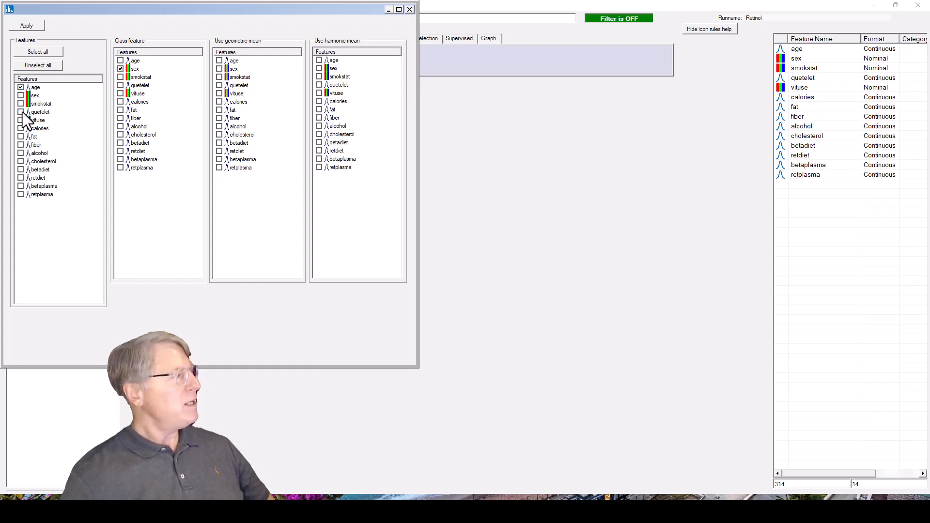
left_click(20, 161)
left_click(27, 26)
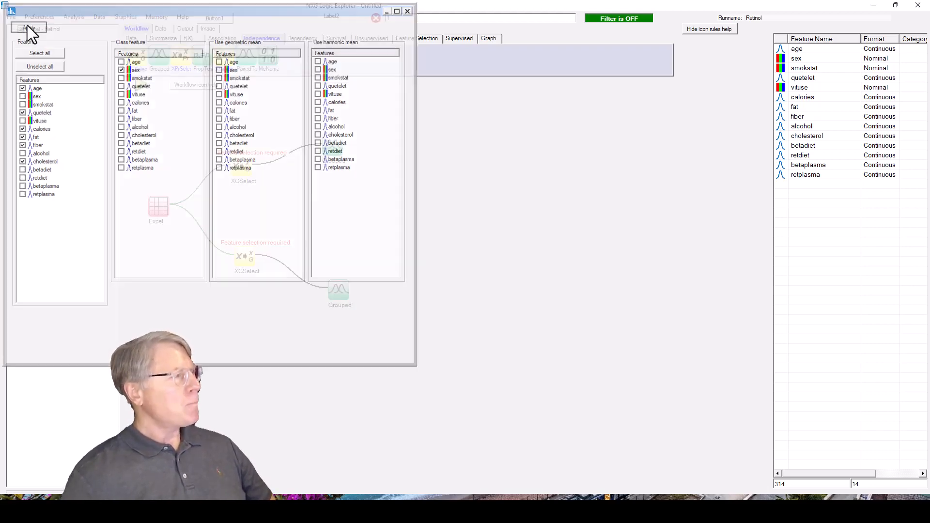
- Configure the lower XGSelect node with features age, quetelet, calories, fat, fiber and cholesterol, and smokstat as the class feature
right_click(248, 257)
left_click(287, 281)
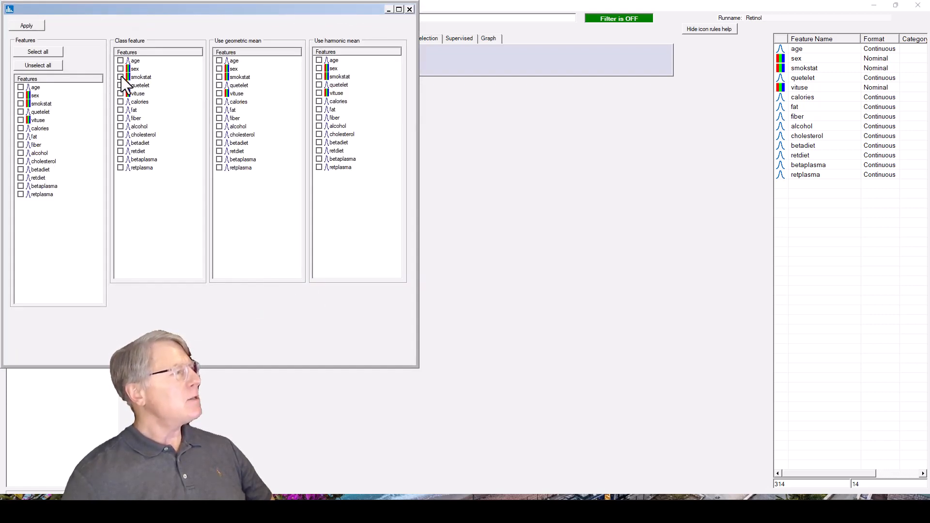
left_click(21, 88)
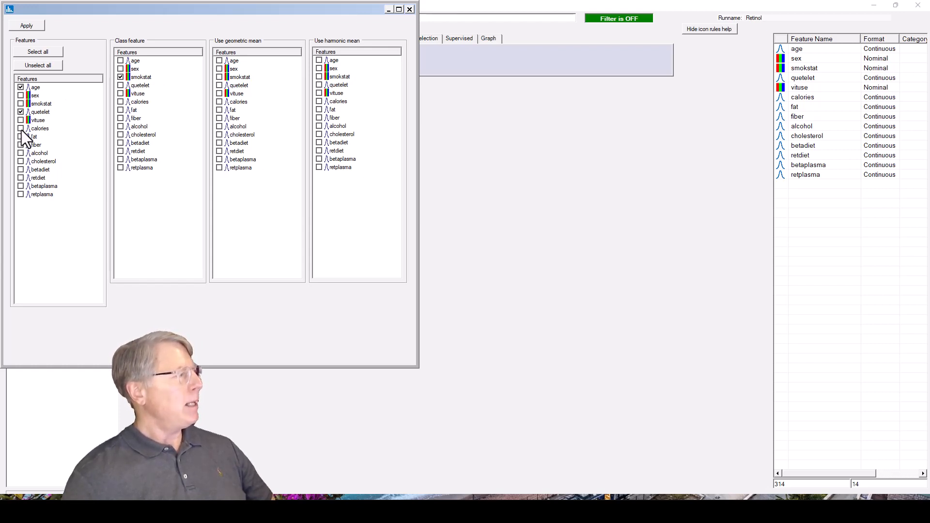
left_click(21, 129)
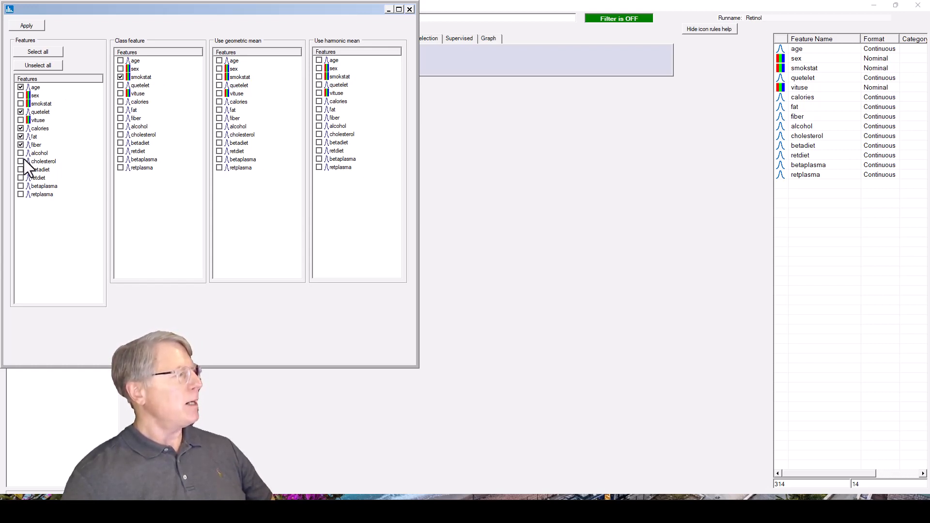
left_click(31, 27)
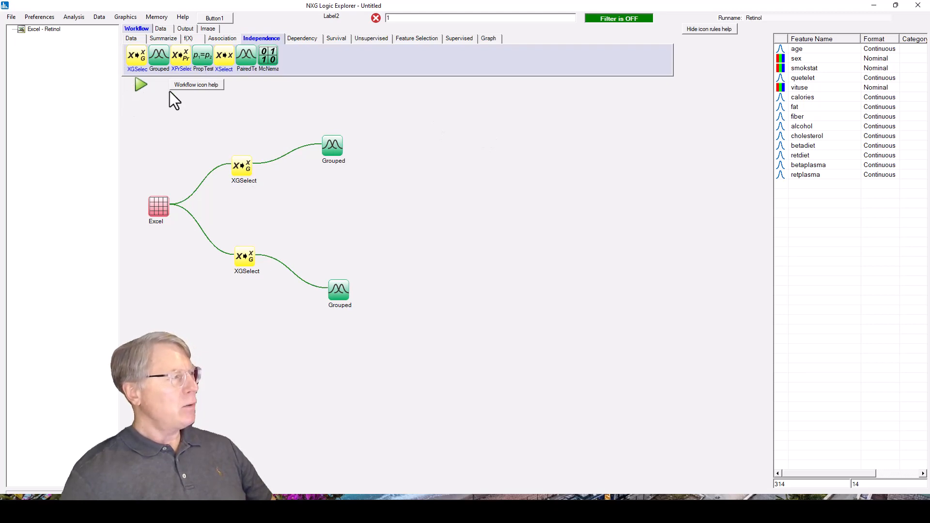
- Run the workflow and open the grouped analysis output for SEX
left_click(142, 84)
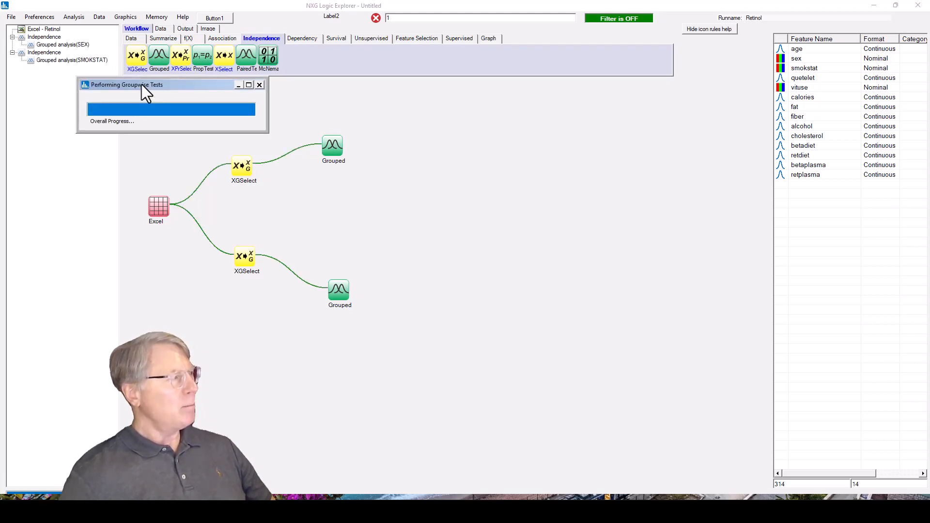
left_click(71, 45)
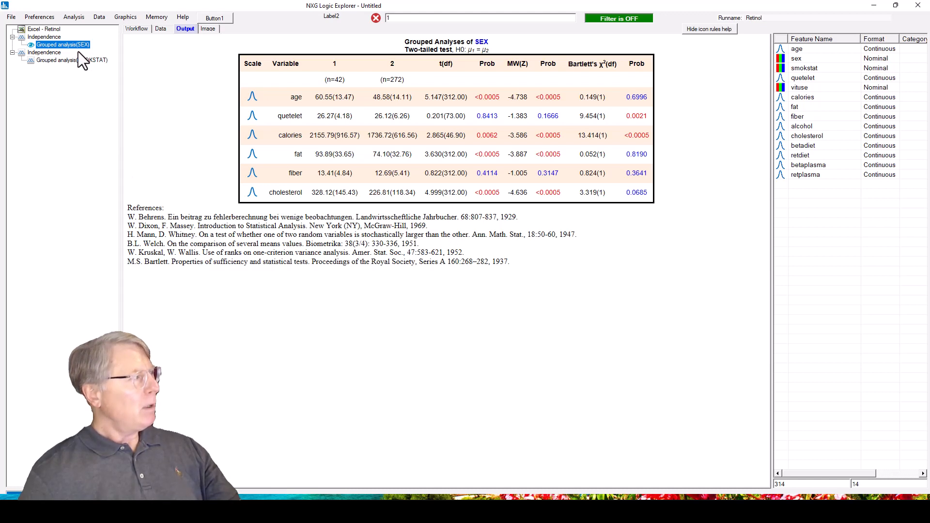
- Review the lower XGSelect node's feature and class selections, and open the grouped analysis output for SMOKSTAT
left_click(135, 29)
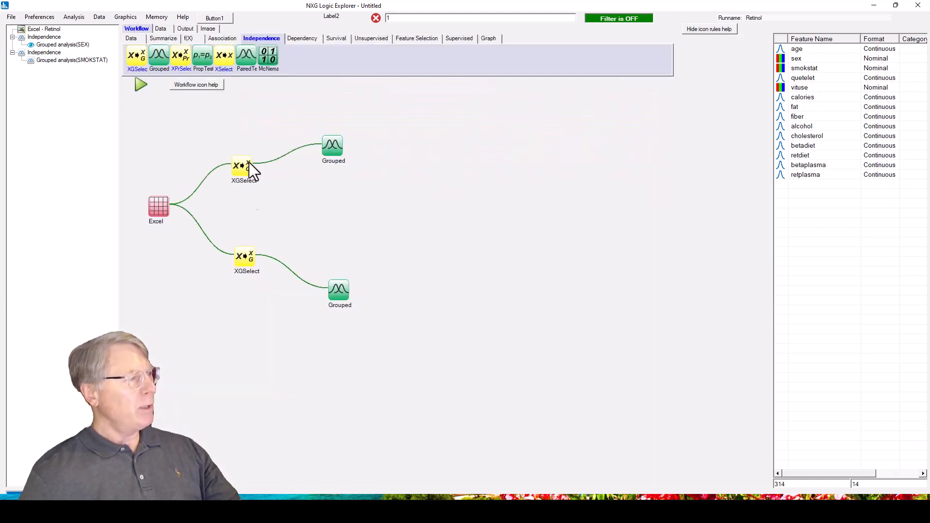
right_click(244, 257)
left_click(280, 283)
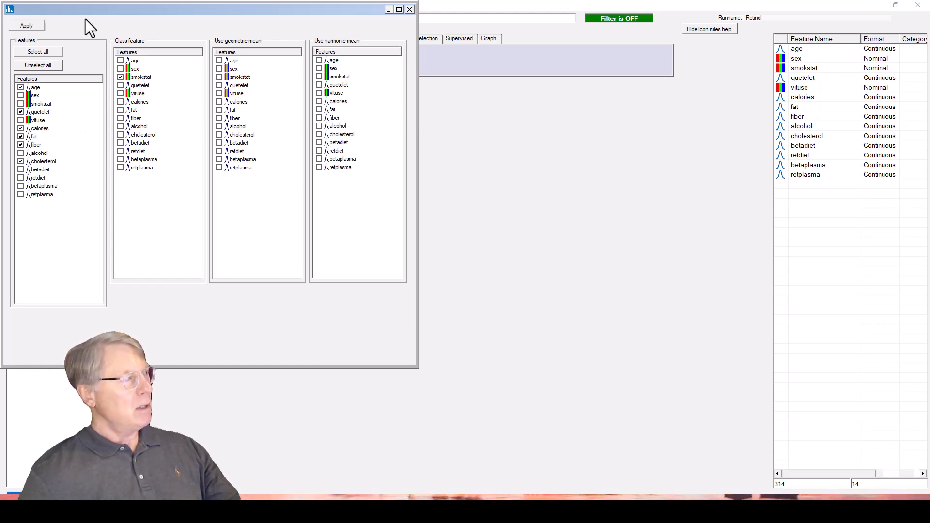
left_click(410, 9)
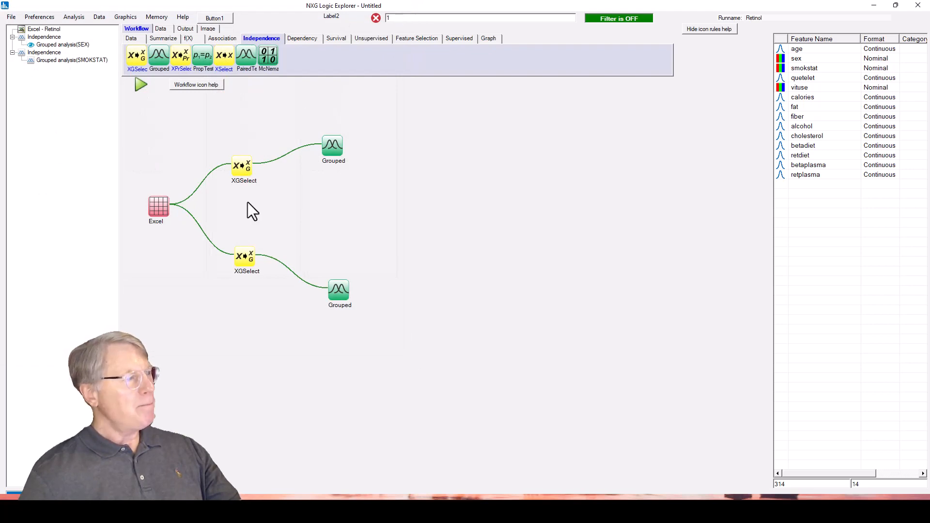
left_click(62, 61)
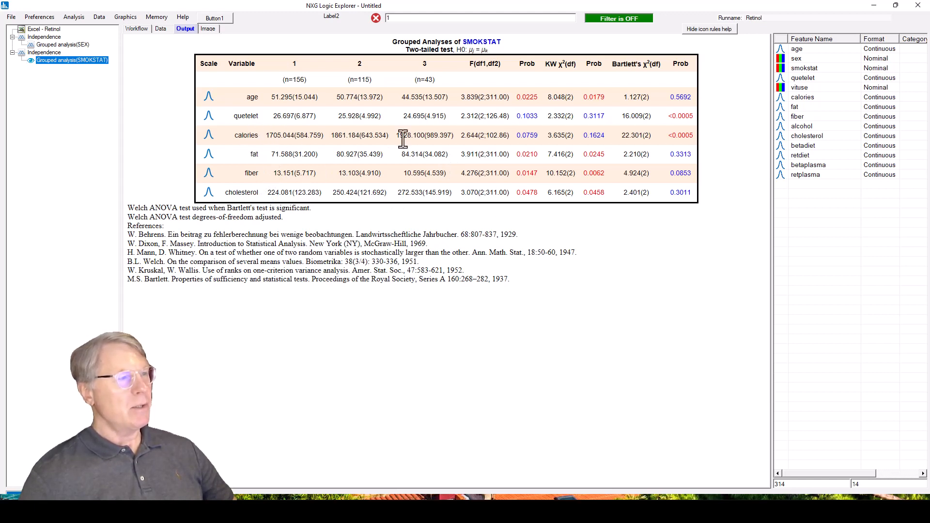
- Align the lower XGSelect and Grouped nodes in the workflow under the matching nodes of the upper branch
left_click(136, 29)
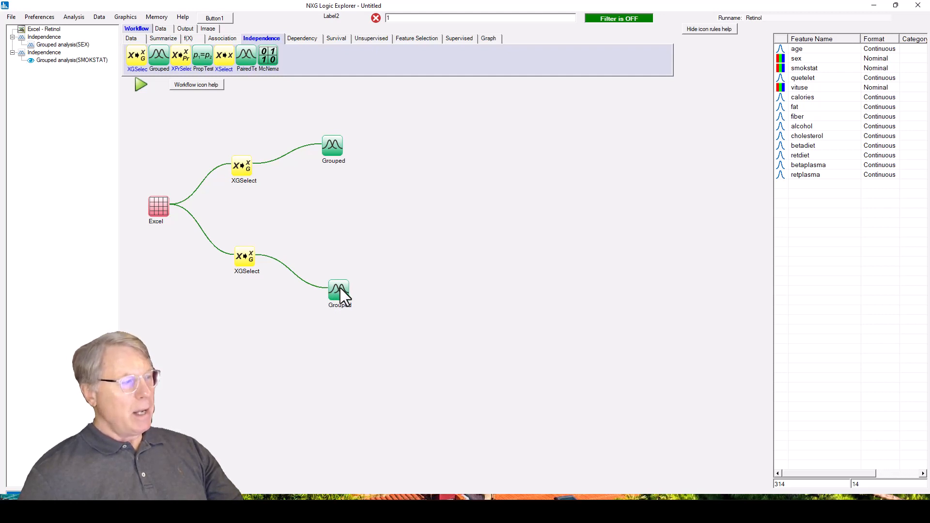
left_click_drag(340, 288, 336, 280)
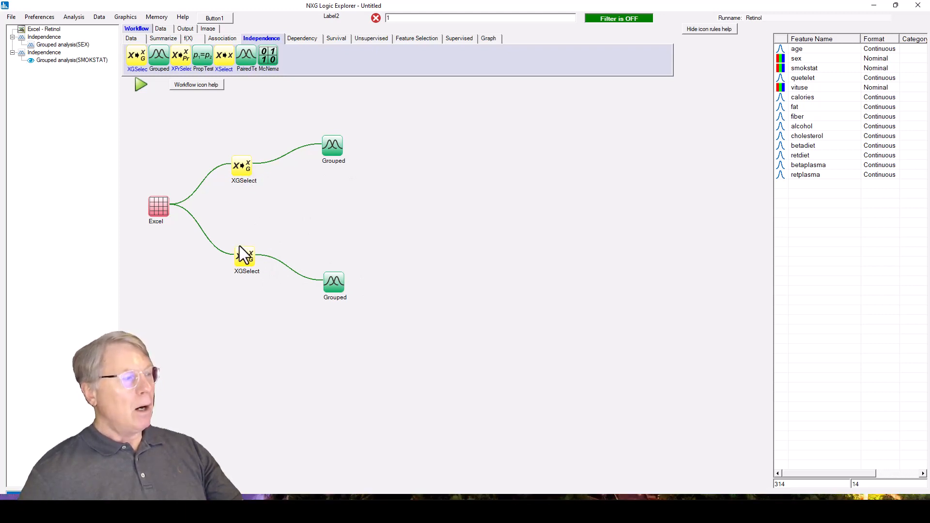
left_click_drag(239, 246, 236, 243)
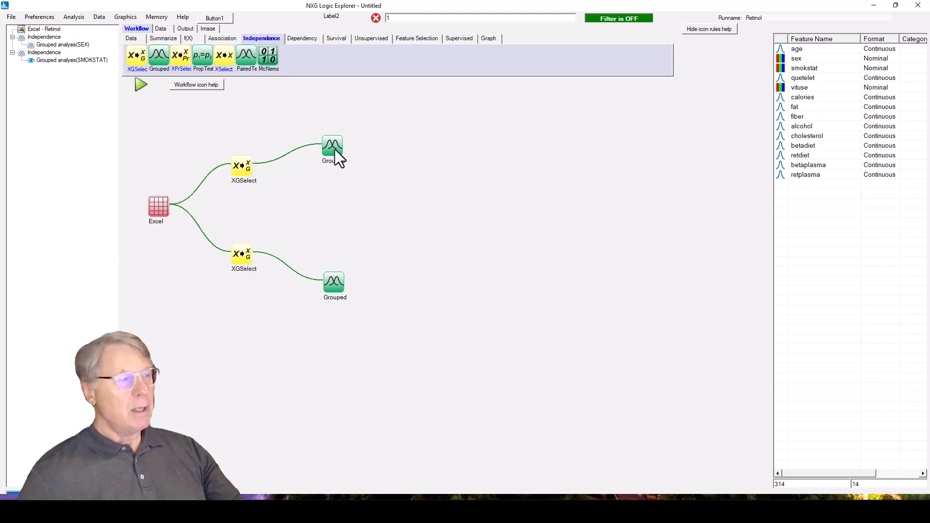
left_click_drag(334, 278, 331, 280)
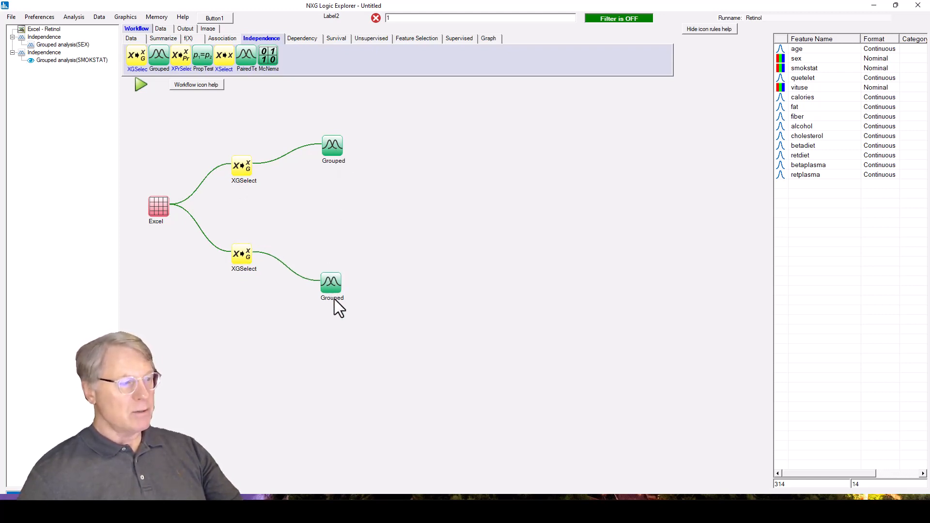
- Inspect the geometric and harmonic mean options of the lower XGSelect node, and reopen the grouped analysis output for SEX
right_click(237, 258)
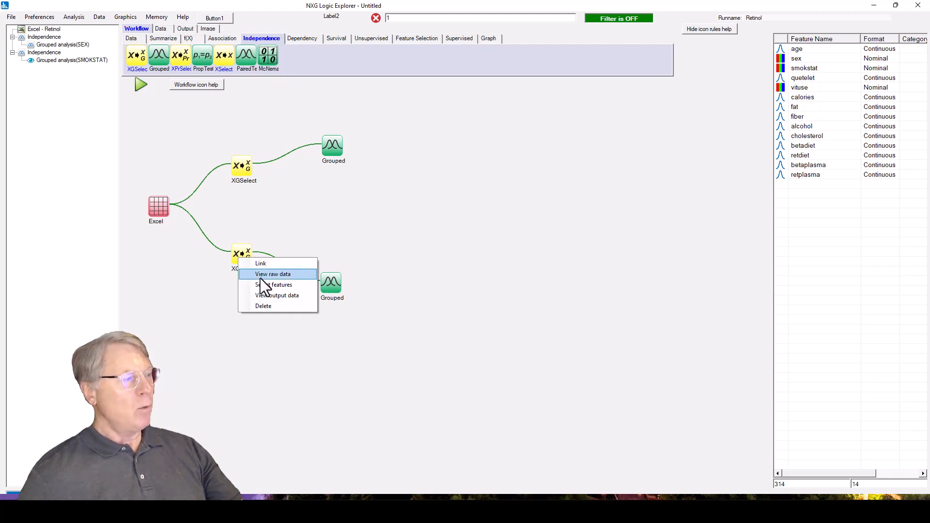
left_click(292, 285)
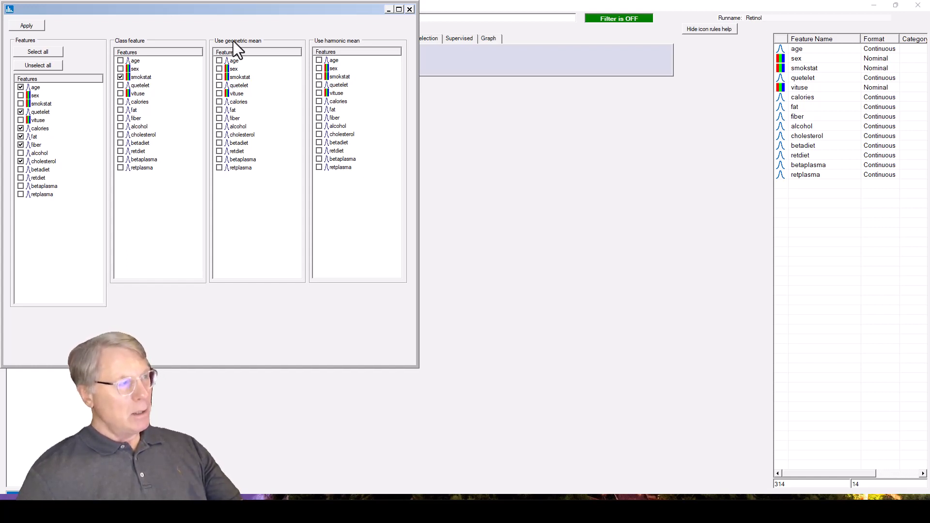
left_click(410, 9)
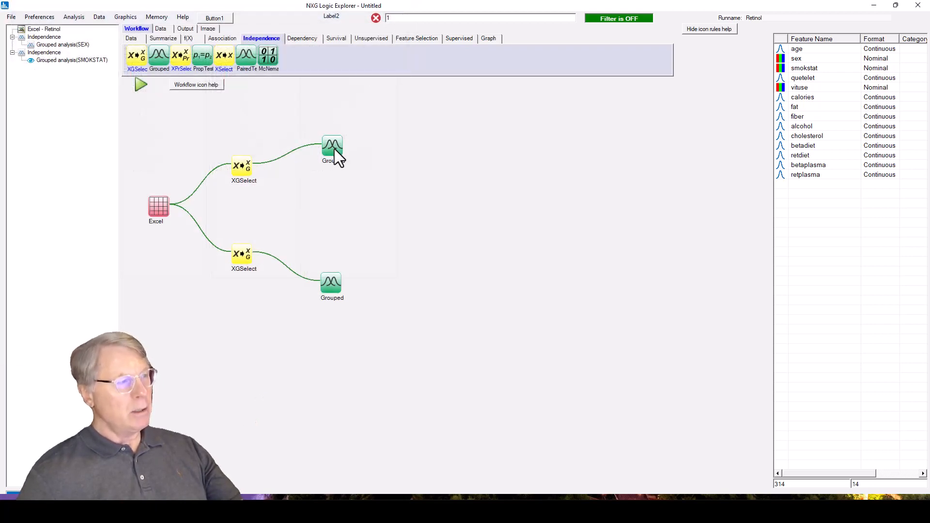
left_click(68, 45)
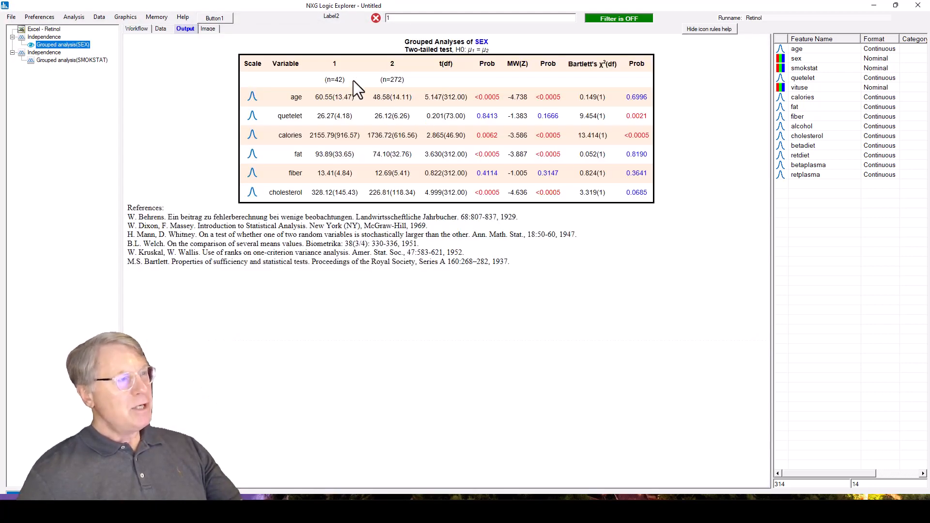